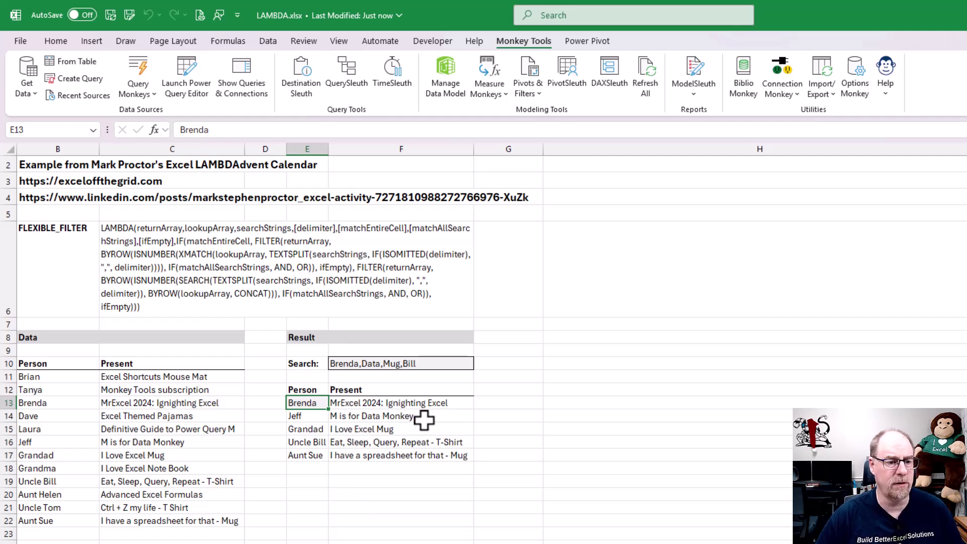
# Change the present in C16 to 'Master Your Data'.
pyautogui.click(210, 443)
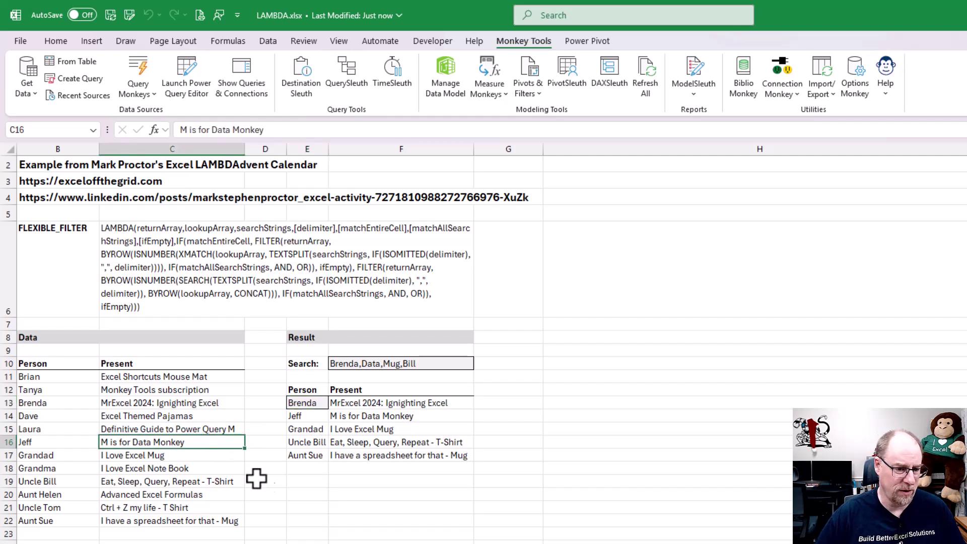
pyautogui.write('Master')
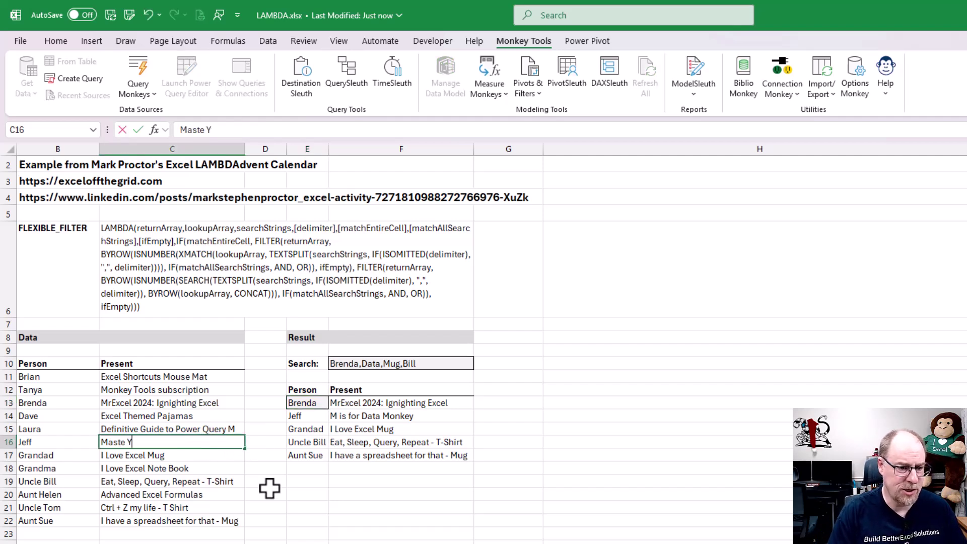
pyautogui.write(' Your Data')
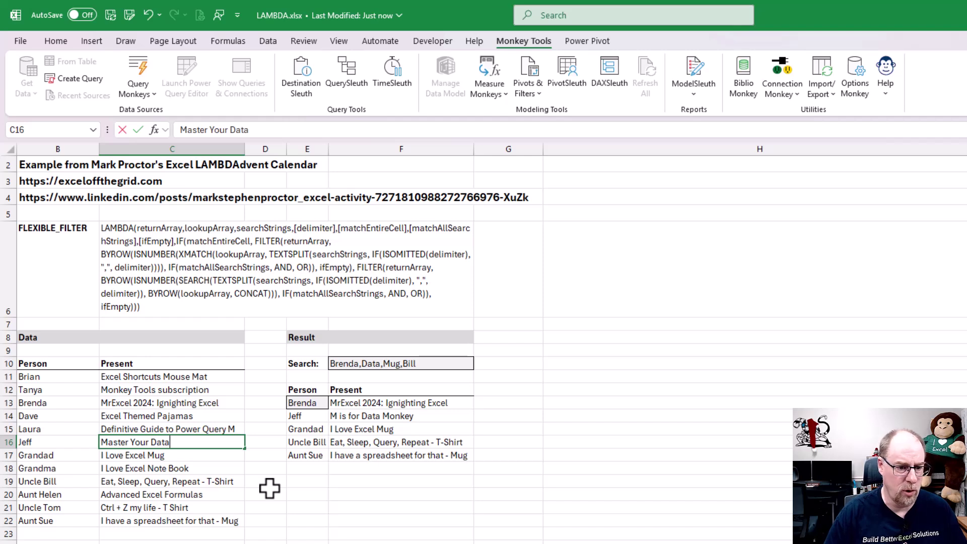
pyautogui.press('Return')
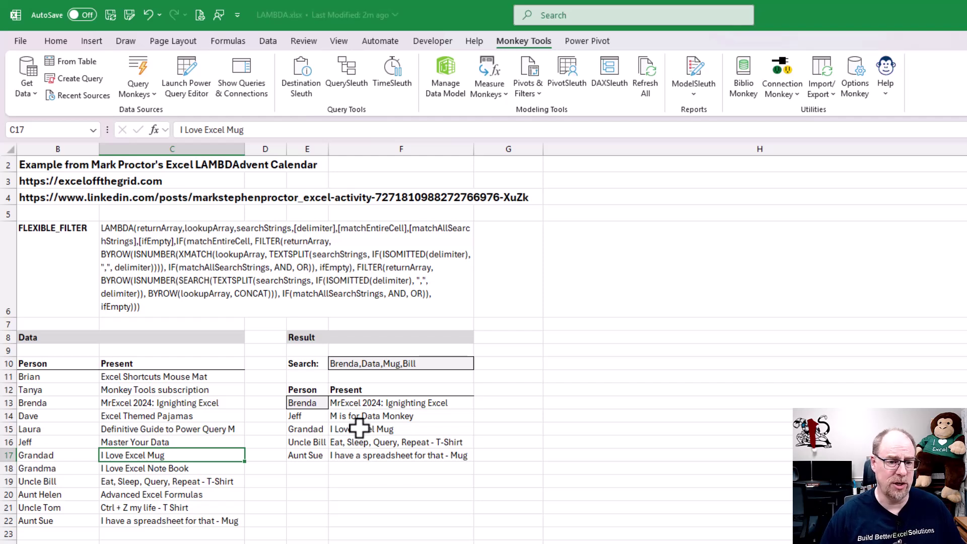
# Clear the old result list in E13:F17 and abandon the started =flex entry.
pyautogui.moveTo(317, 403); pyautogui.dragTo(376, 455)
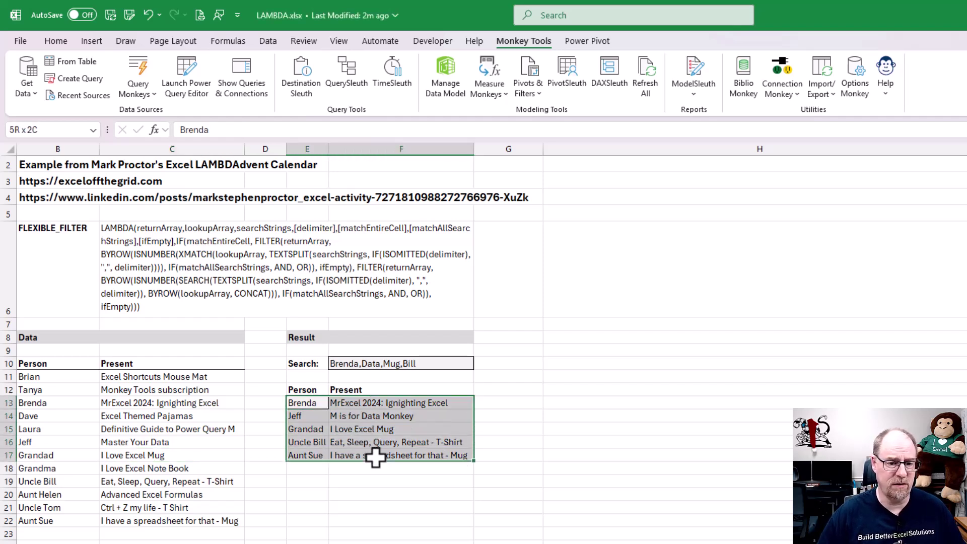
pyautogui.press('Delete')
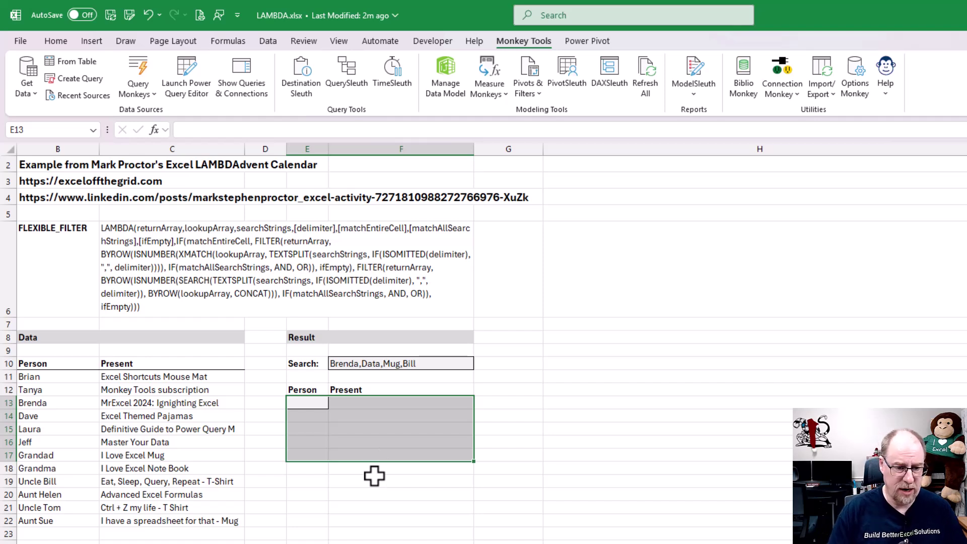
pyautogui.write('=flex')
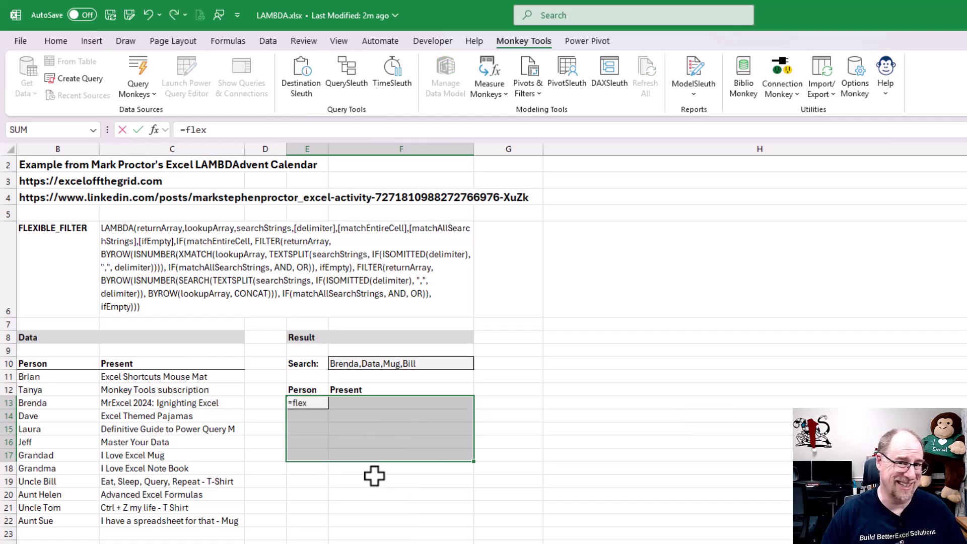
pyautogui.press('Escape')
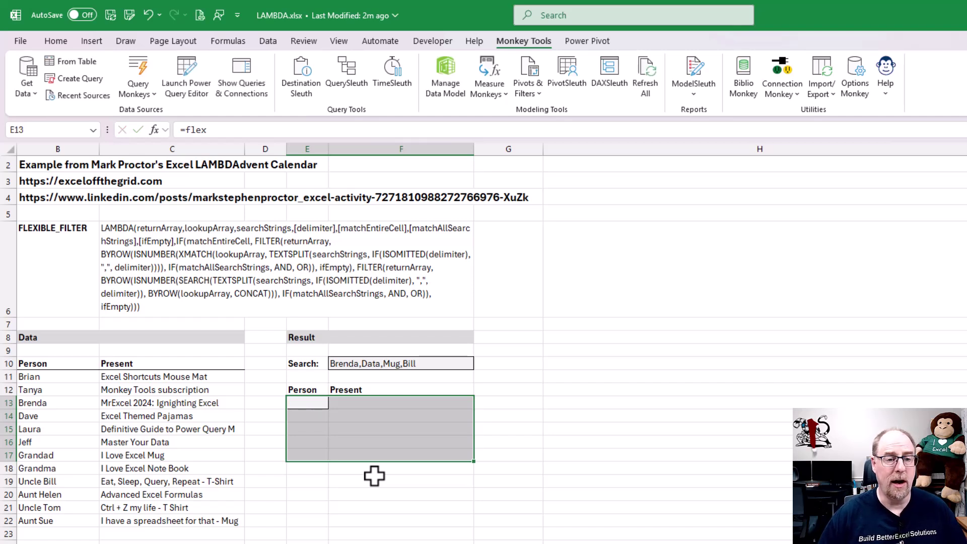
# Select the full FLEXIBLE_FILTER formula text in C6 without changing it.
pyautogui.click(252, 298)
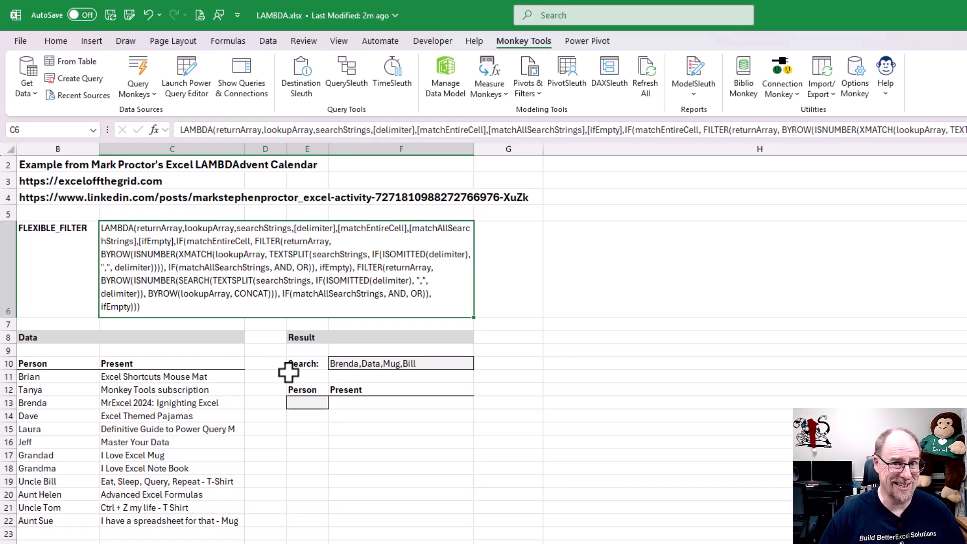
pyautogui.click(204, 129)
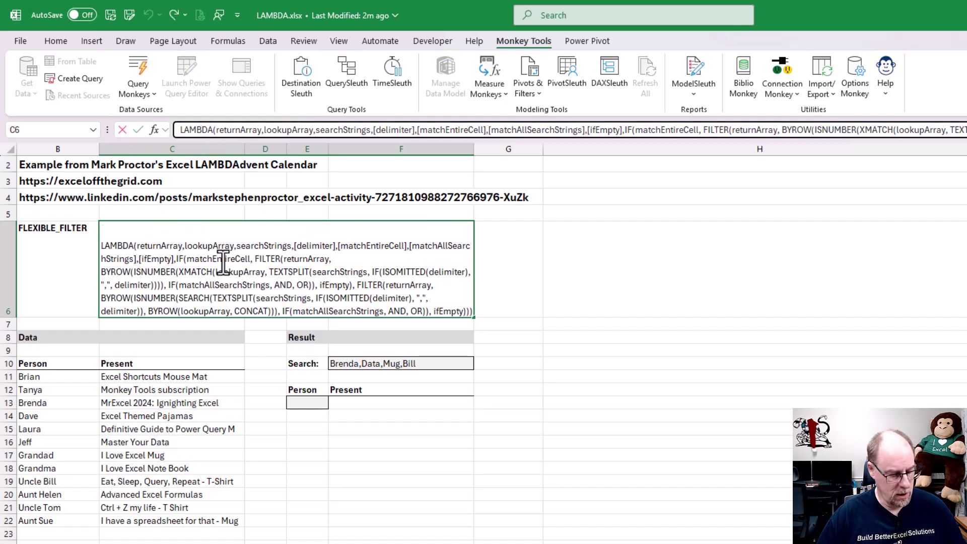
pyautogui.hotkey('ctrl', 'a')
pyautogui.hotkey('ctrl', 'c')
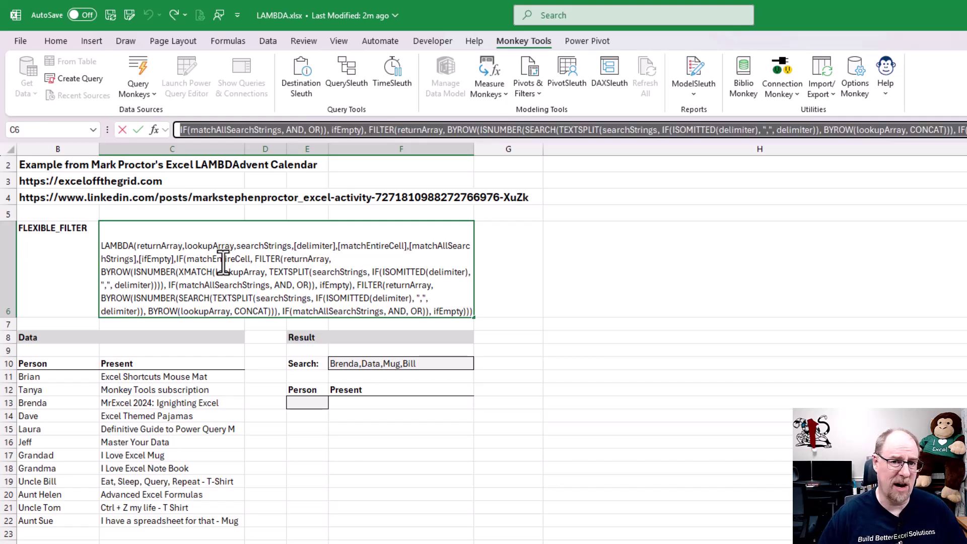
pyautogui.press('Escape')
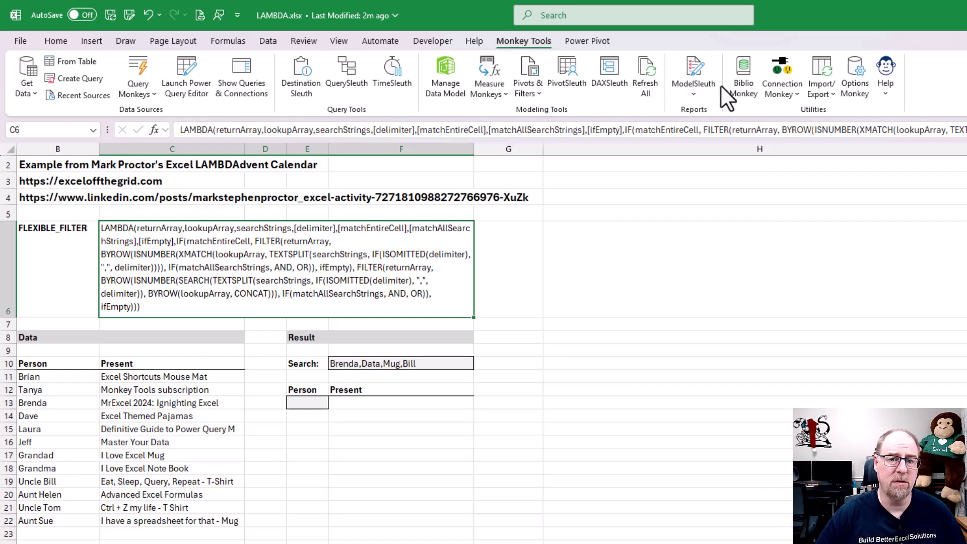
# Open BiblioMonkey and start a new library item of type LAMBDA.
pyautogui.click(745, 79)
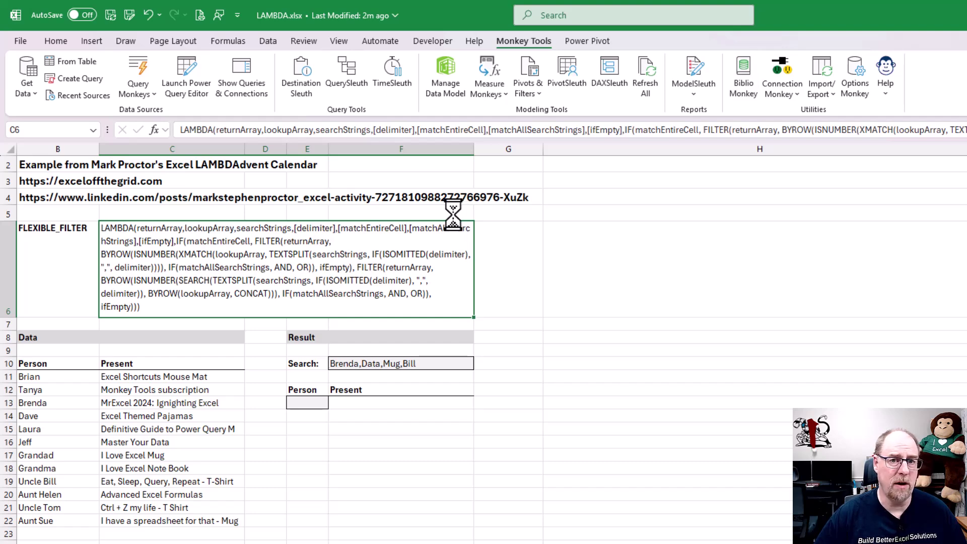
pyautogui.moveTo(450, 151); pyautogui.dragTo(329, 78)
pyautogui.click(267, 111)
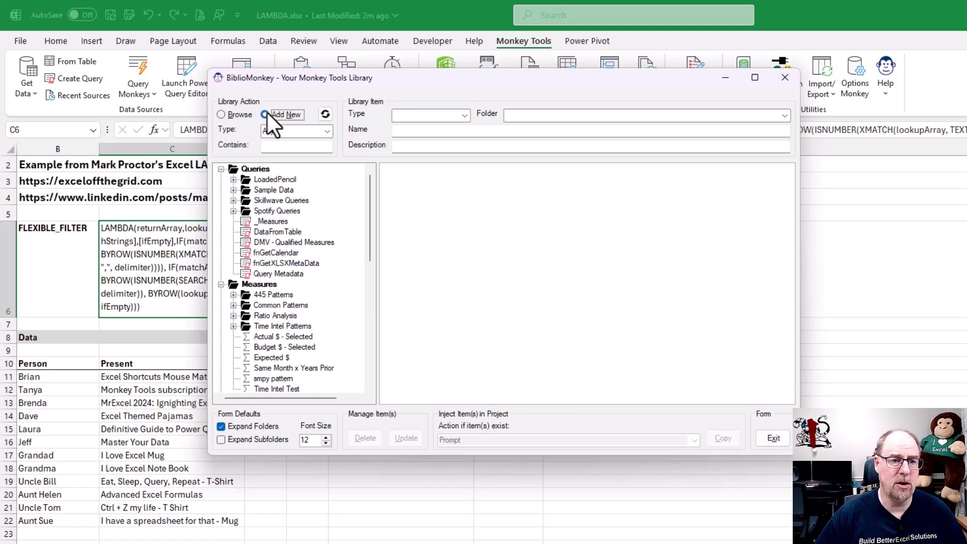
pyautogui.click(464, 116)
pyautogui.click(422, 170)
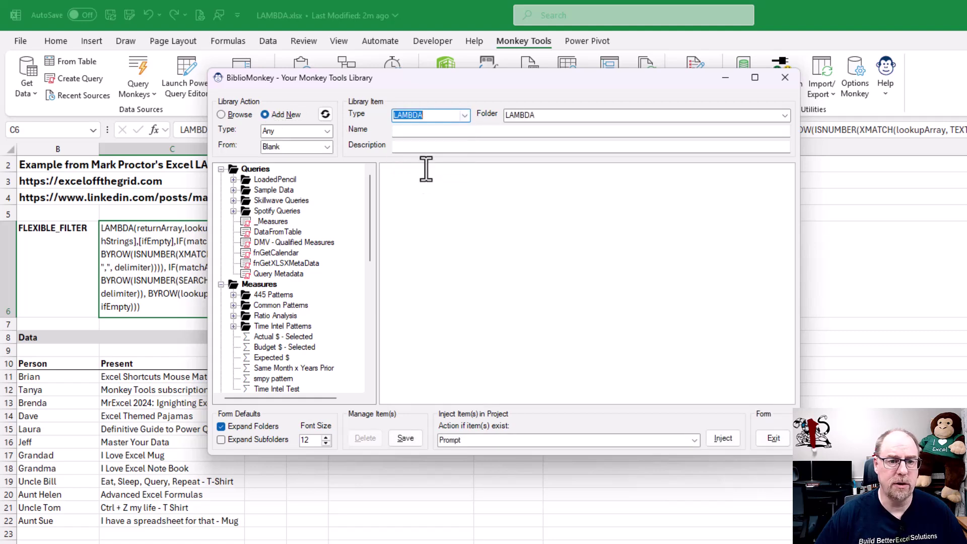
# Name it FLEXIBLE_FILTER, add the Flexible Filter LAMBDA description, paste its formula, and save.
pyautogui.click(417, 131)
pyautogui.write('F')
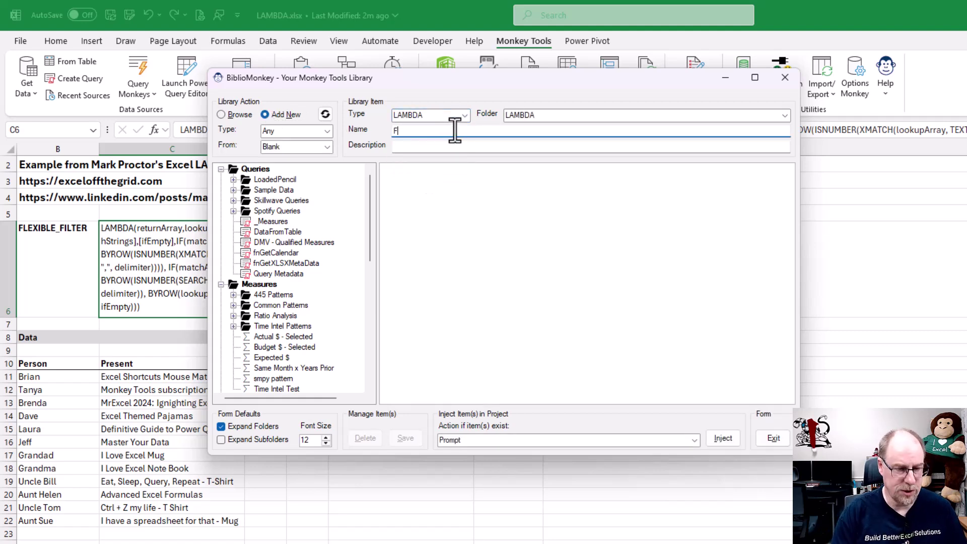
pyautogui.write('LEXIBLE_FILTER')
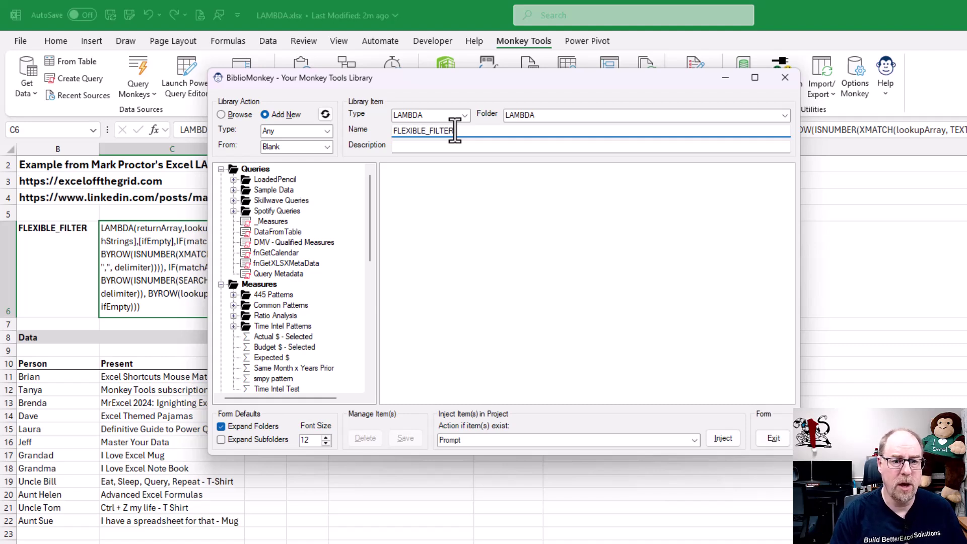
pyautogui.press('Tab')
pyautogui.write('Mark P')
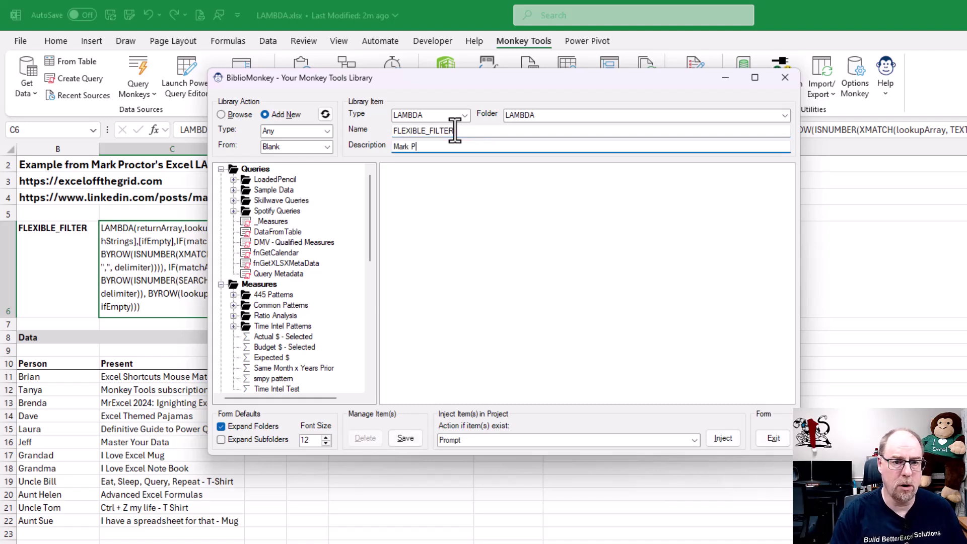
pyautogui.write("roctor's Fl")
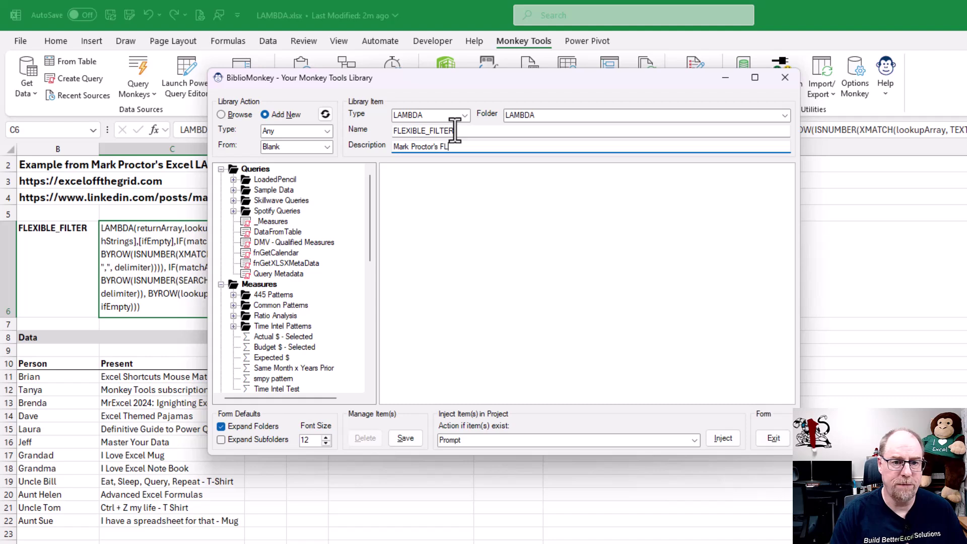
pyautogui.write('exible Filter LAMBDA')
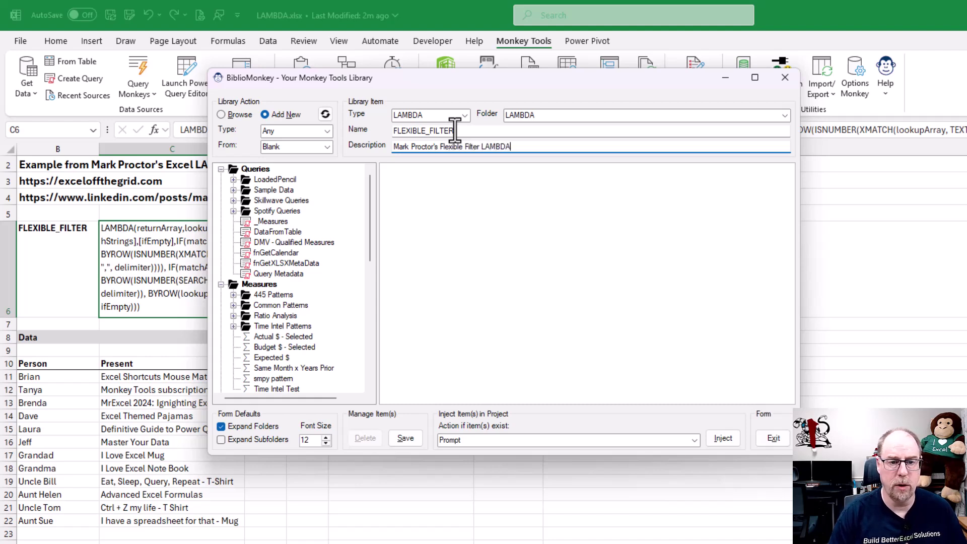
pyautogui.press('Tab')
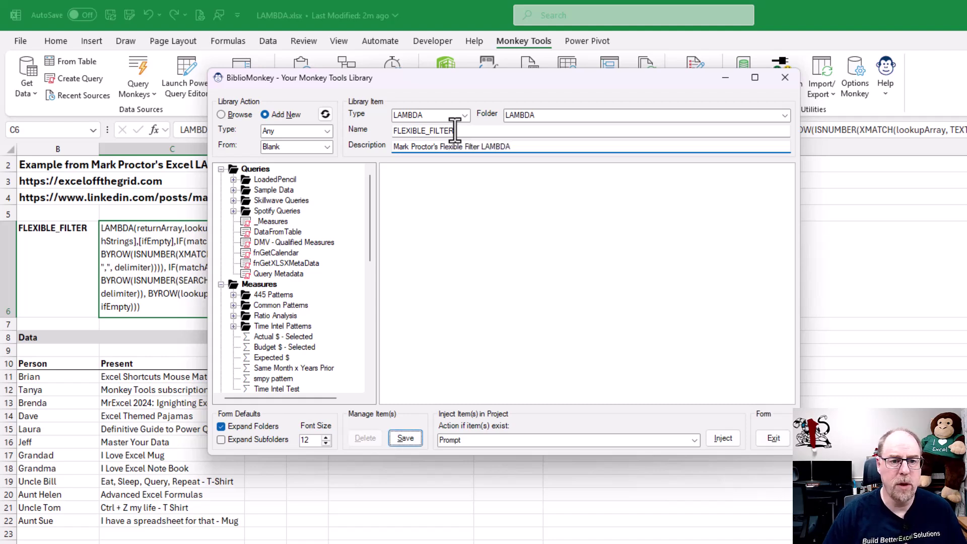
pyautogui.click(399, 169)
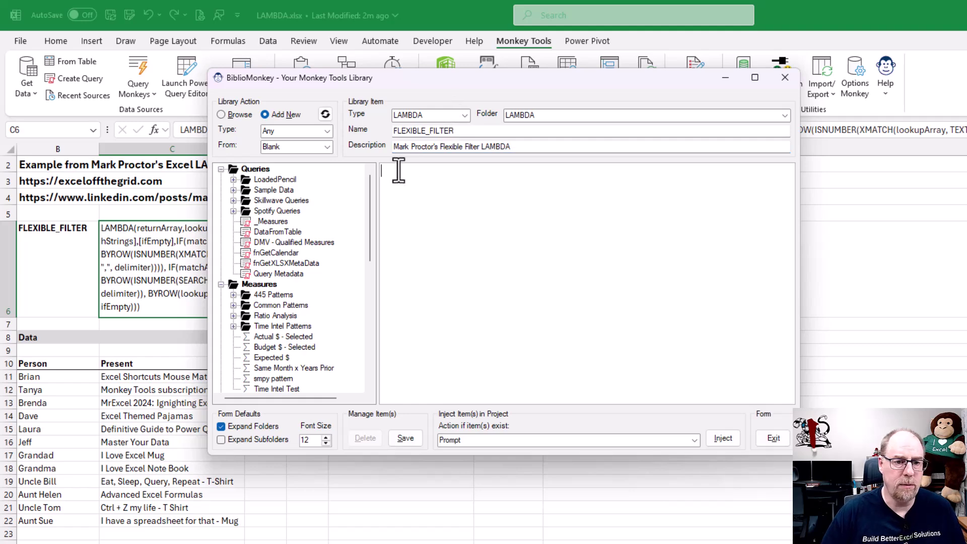
pyautogui.hotkey('ctrl', 'v')
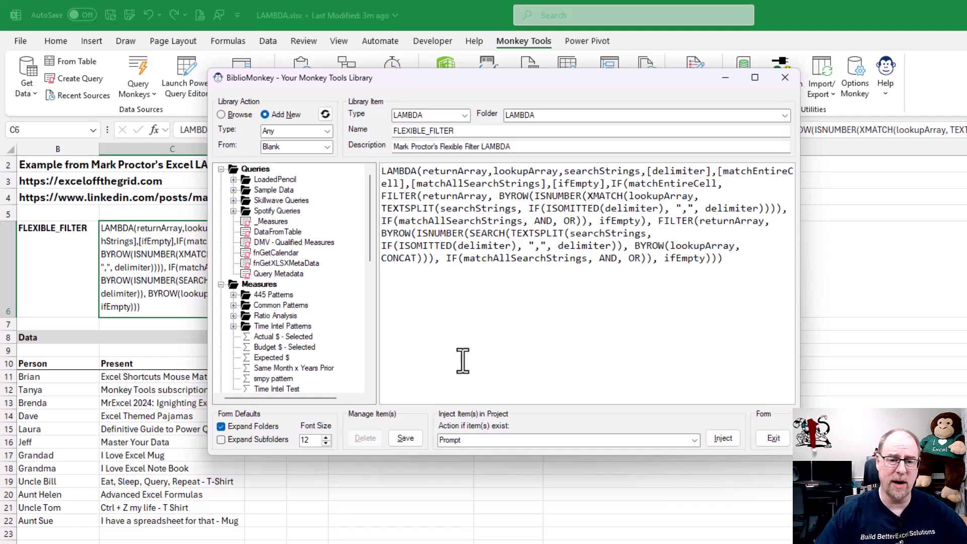
pyautogui.click(405, 438)
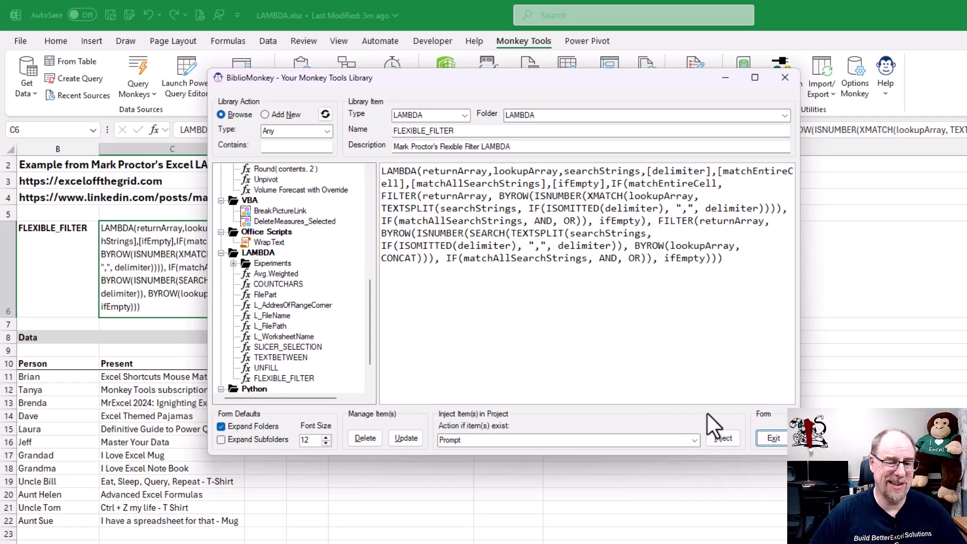
# Close BiblioMonkey, cancel a stray =flex entry, and return to cell E13.
pyautogui.click(773, 438)
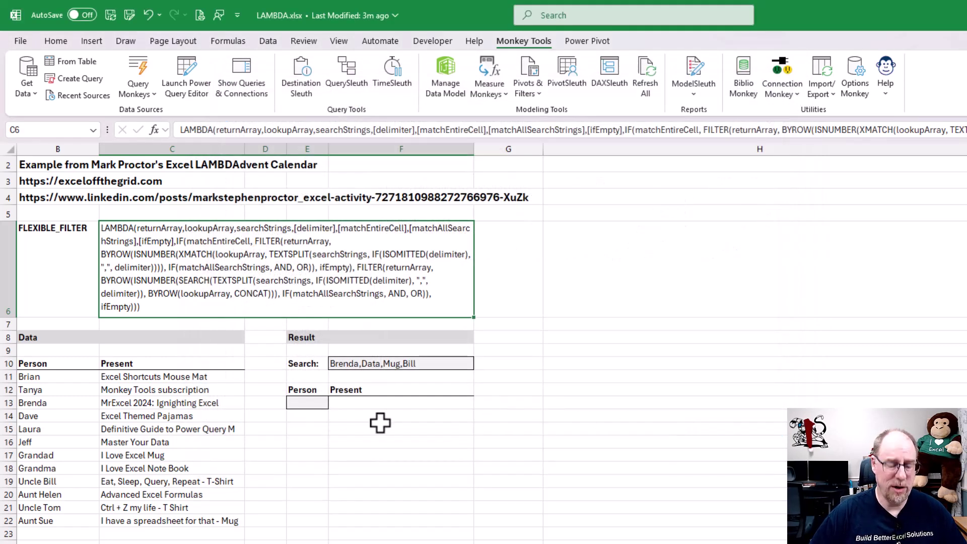
pyautogui.write('=')
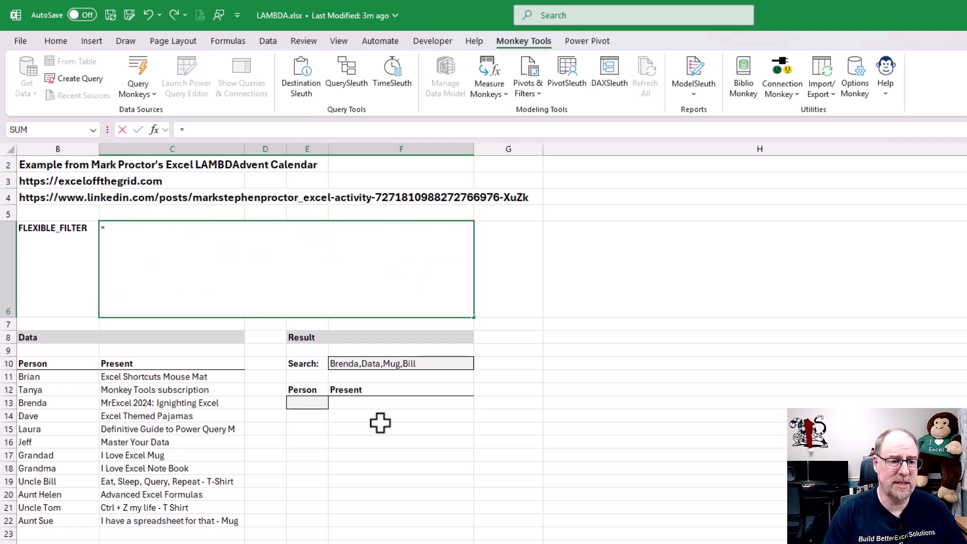
pyautogui.write('f')
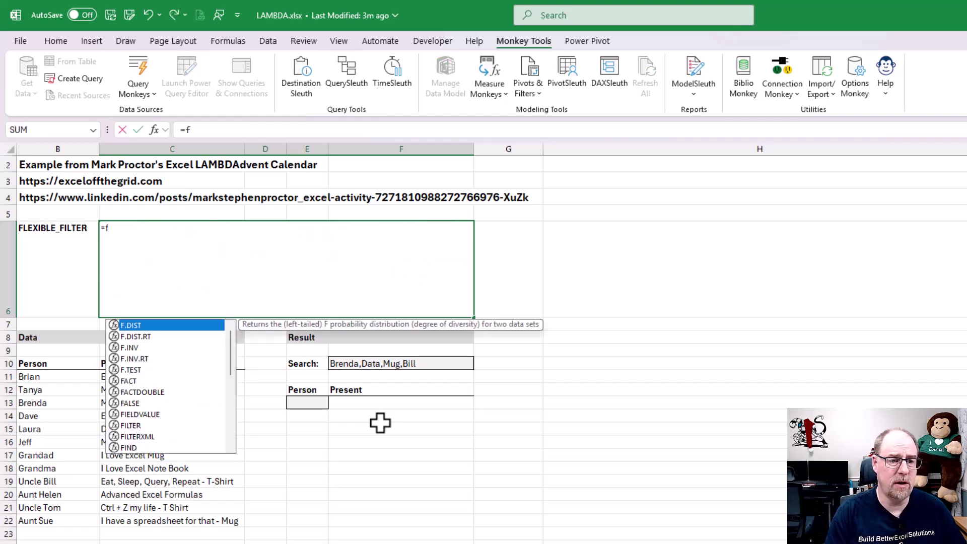
pyautogui.write('lex')
pyautogui.press('Escape')
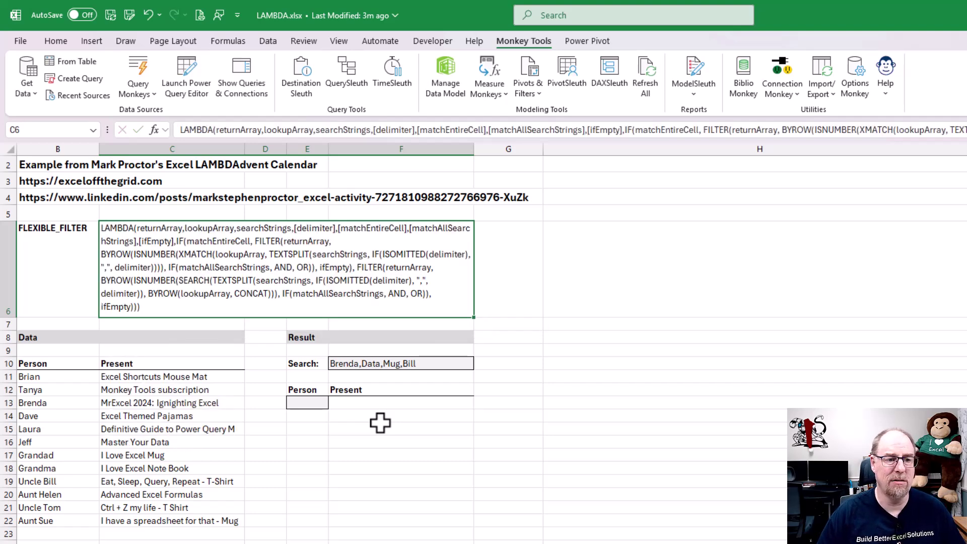
pyautogui.click(308, 403)
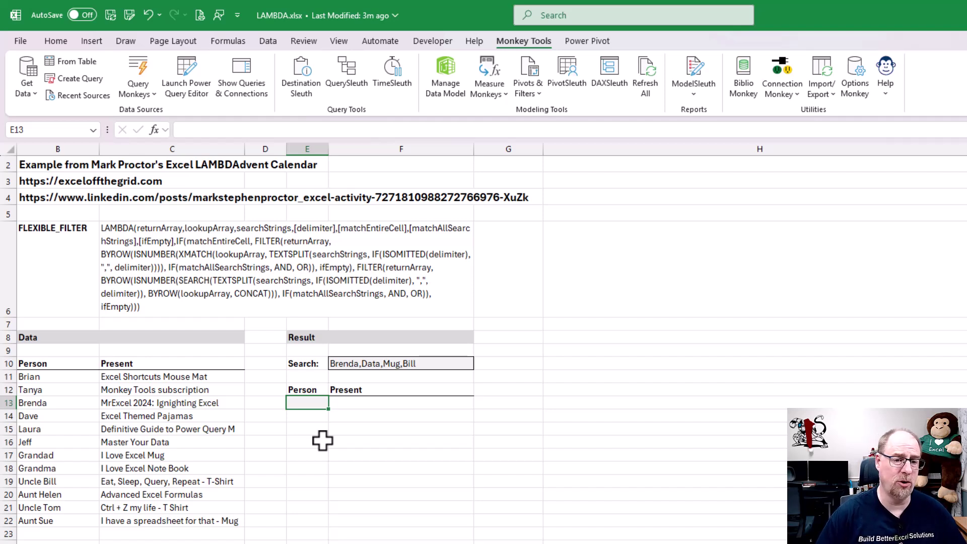
# Inject FLEXIBLE_FILTER into the workbook via Insert From BiblioMonkey > LAMBDA.
pyautogui.click(305, 377)
pyautogui.rightClick(301, 377)
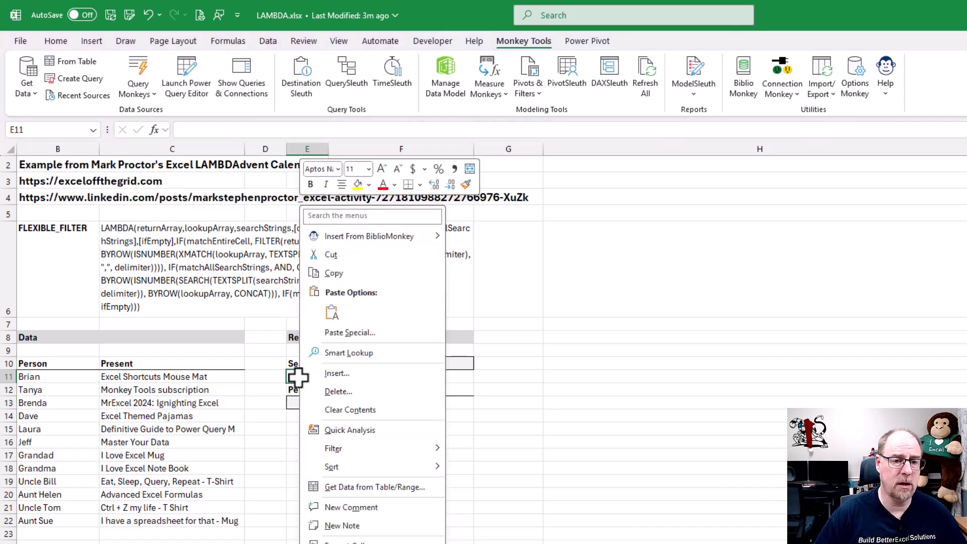
pyautogui.moveTo(379, 233)
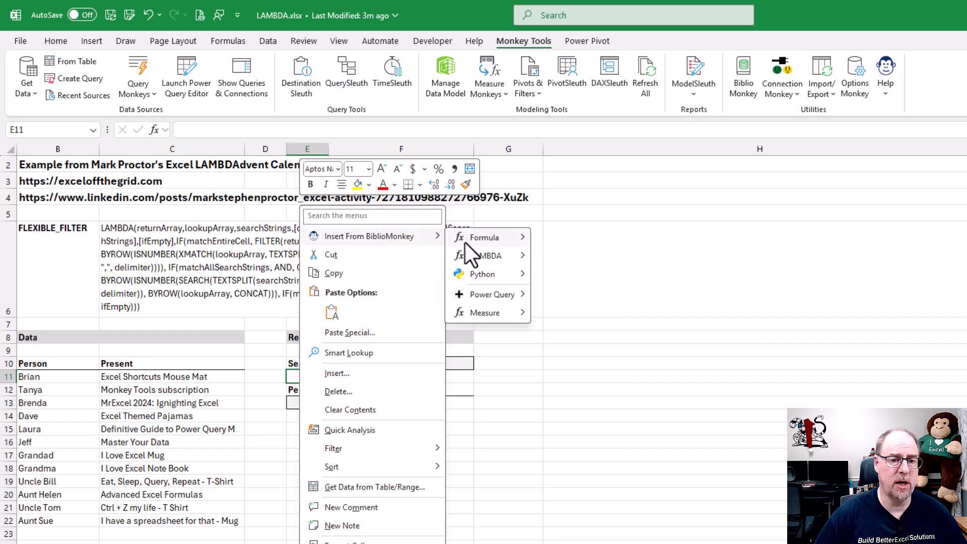
pyautogui.moveTo(476, 256)
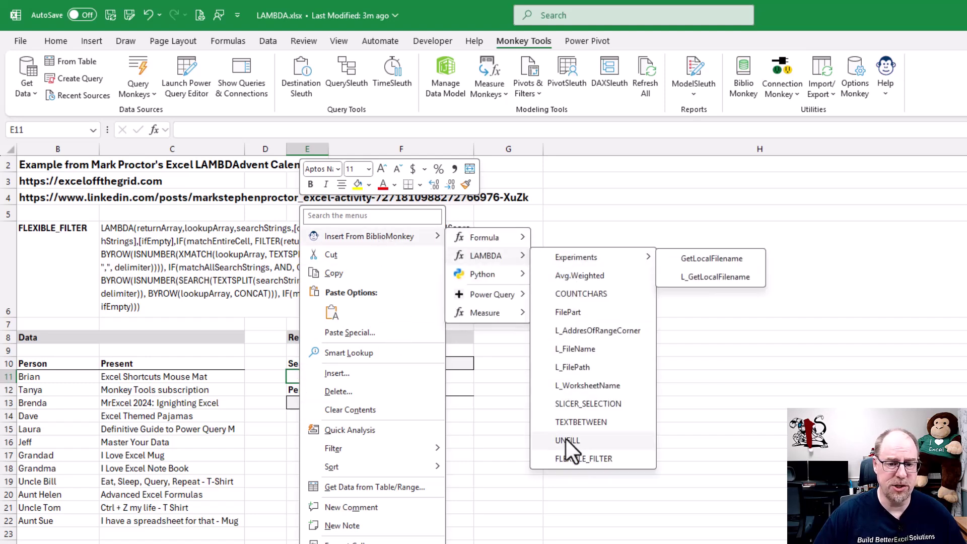
pyautogui.click(569, 458)
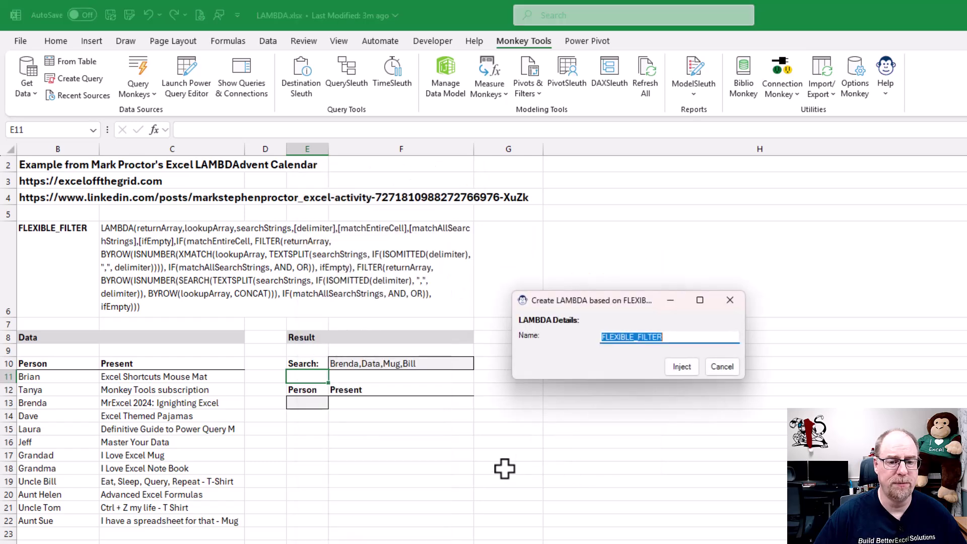
pyautogui.click(690, 366)
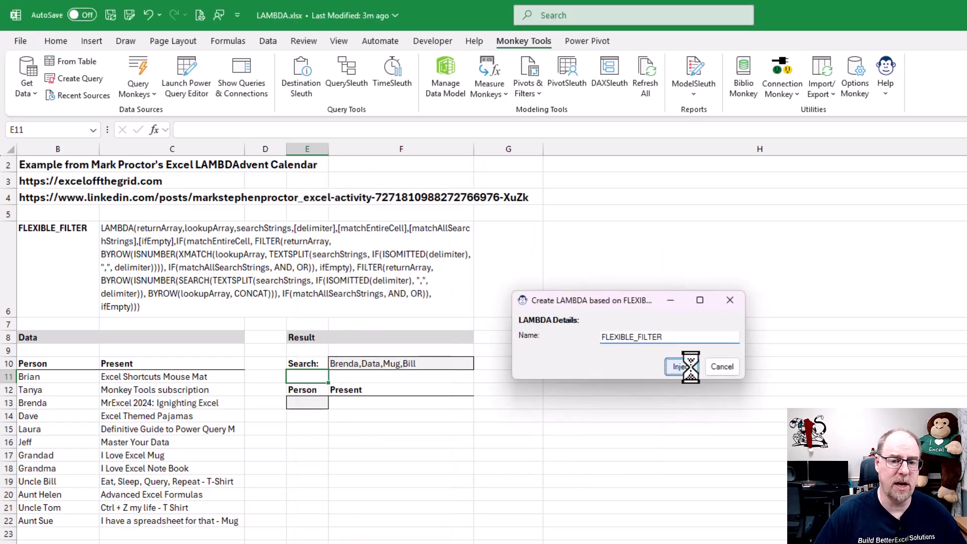
pyautogui.click(317, 407)
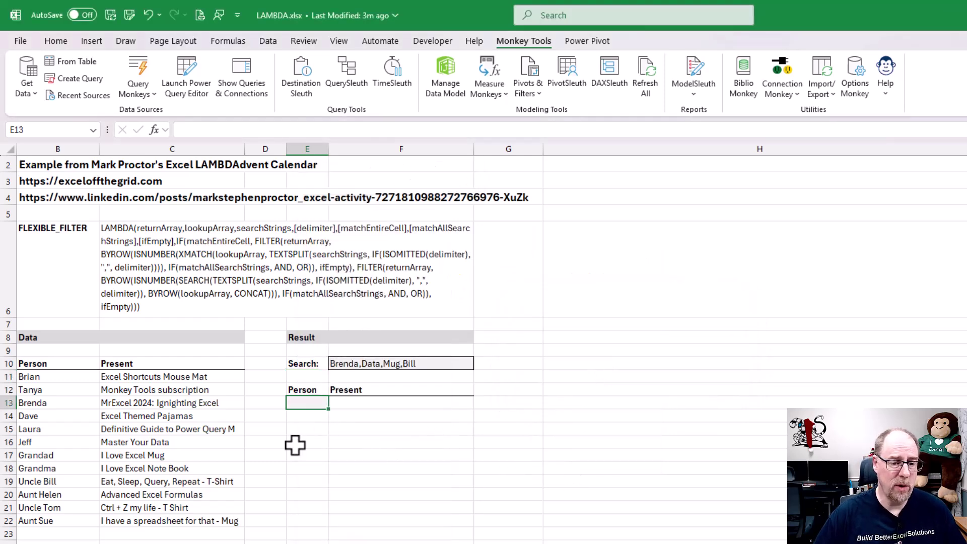
# Enter =FLEXIBLE_FILTER(B11:C22,B11:C22,F10) in E13 to spill the five matching rows.
pyautogui.write('=flex')
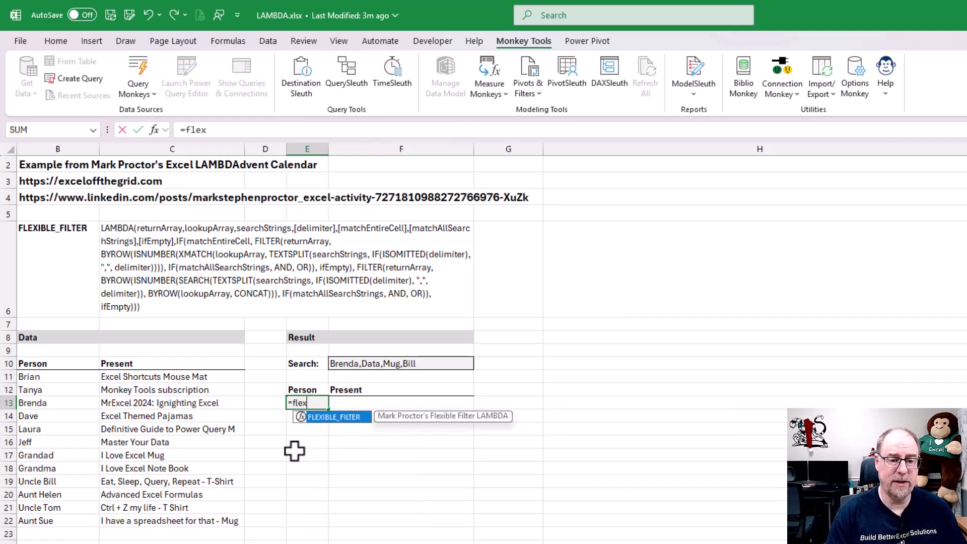
pyautogui.press('Tab')
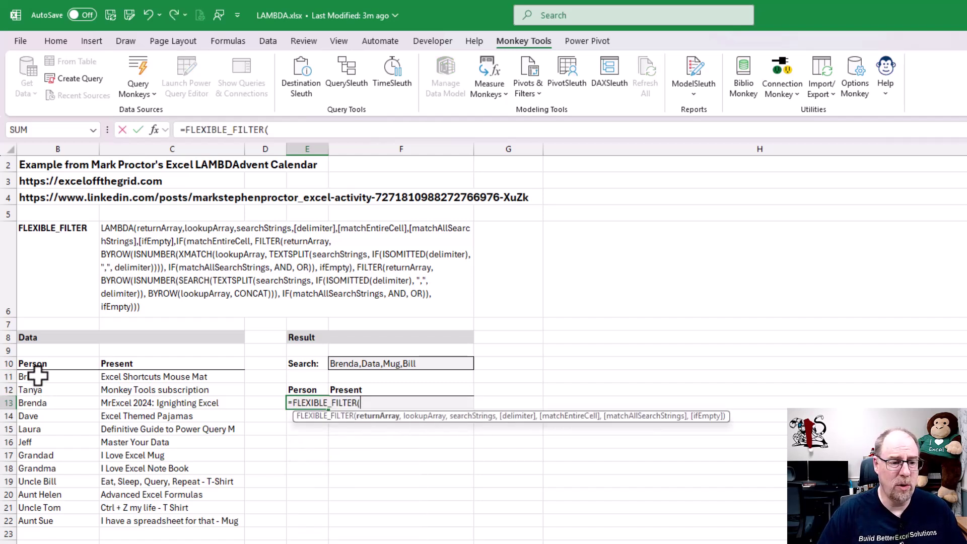
pyautogui.moveTo(35, 375); pyautogui.dragTo(129, 513)
pyautogui.write(',')
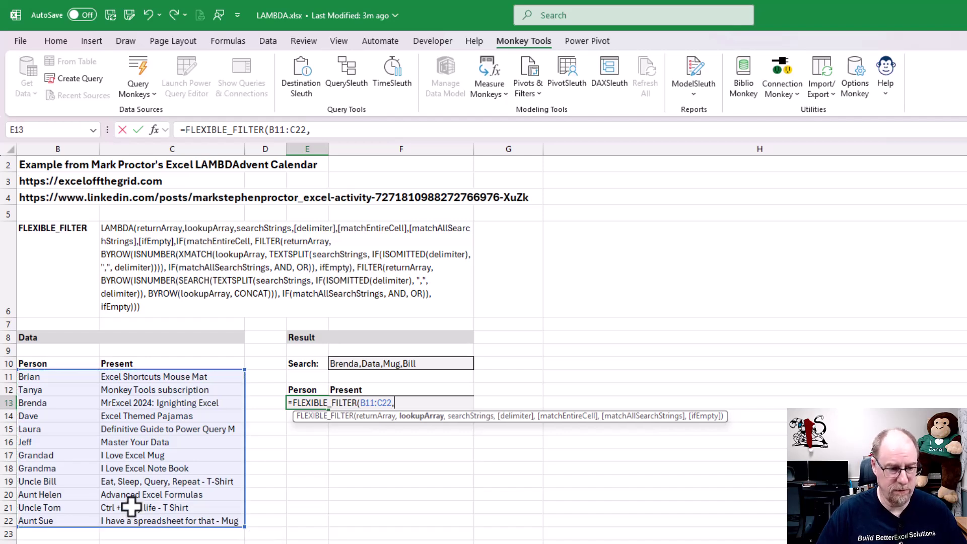
pyautogui.moveTo(35, 379); pyautogui.dragTo(181, 521)
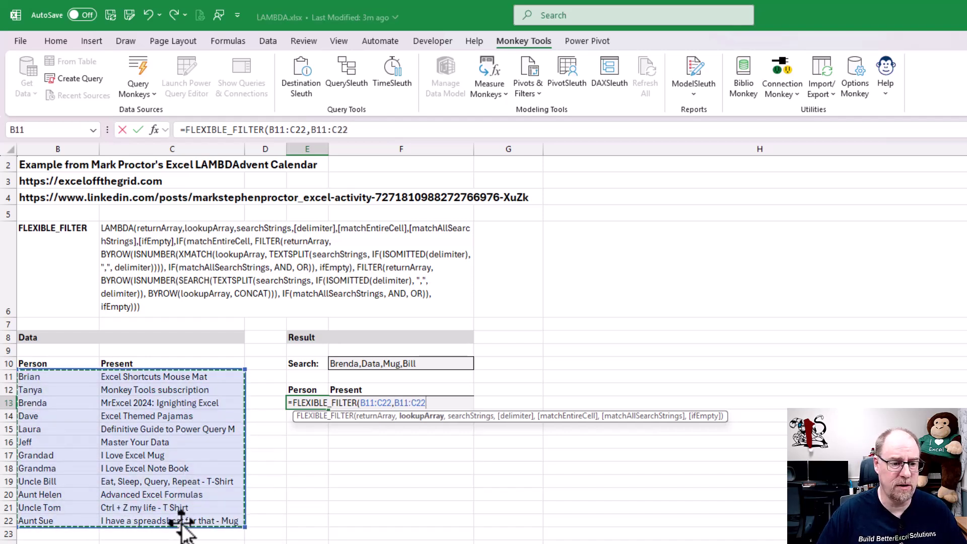
pyautogui.write(',')
pyautogui.click(349, 366)
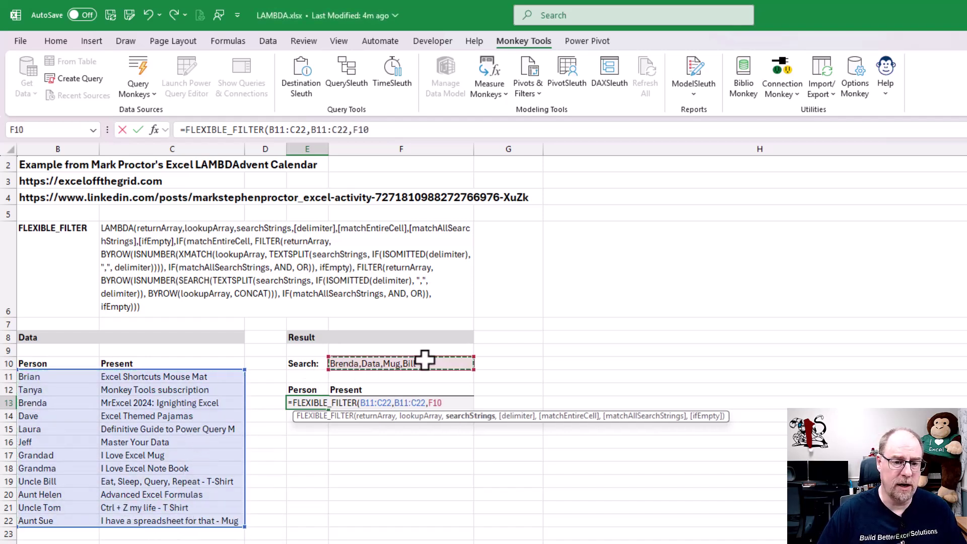
pyautogui.write(')')
pyautogui.press('Return')
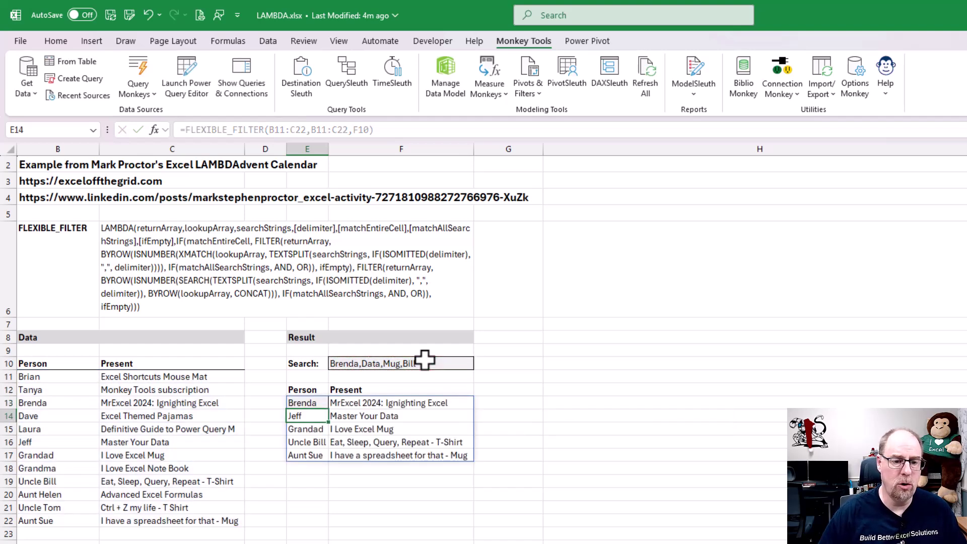
pyautogui.click(384, 420)
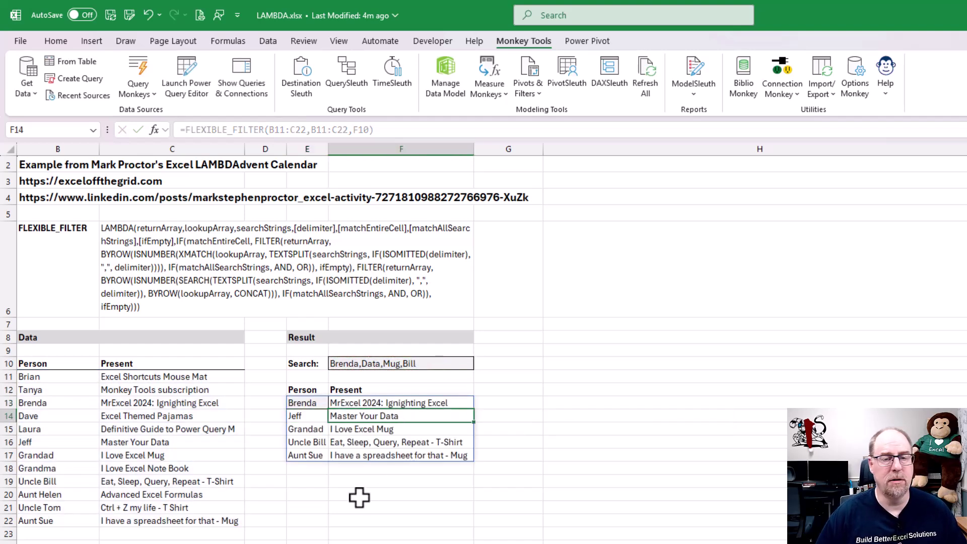